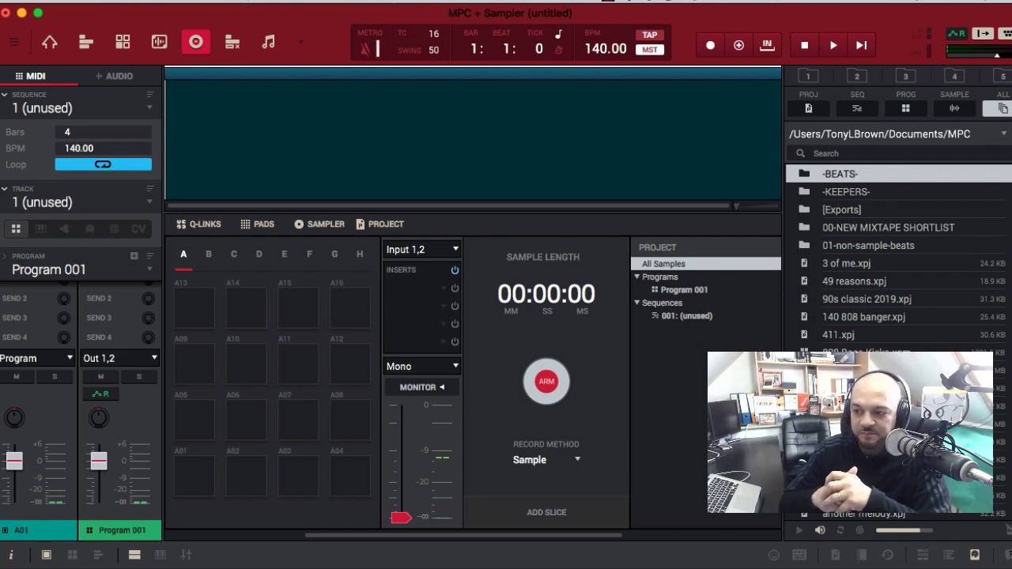
Switch from the MPC to Chrome showing the Google homepage
key(super+Tab)
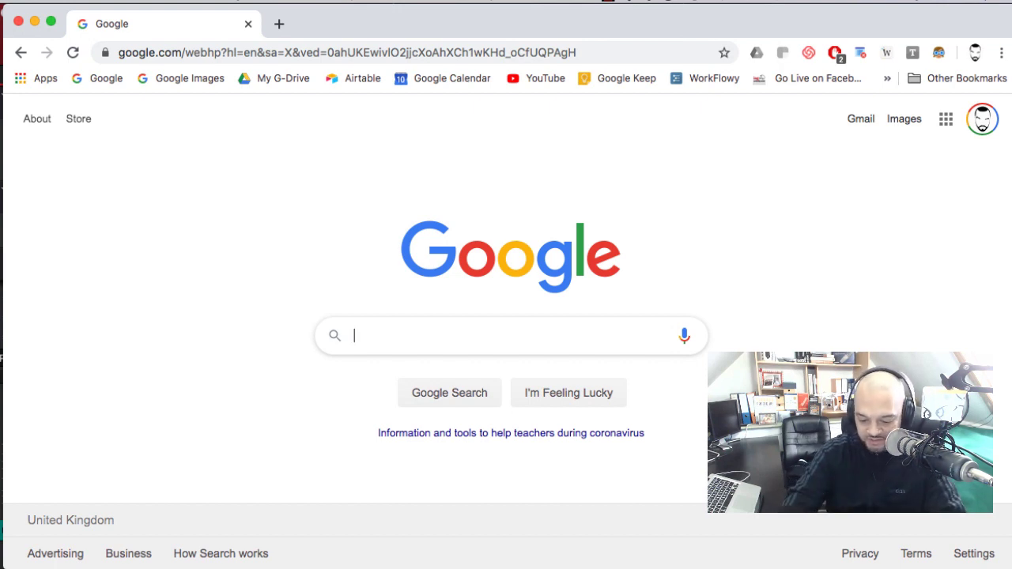
Search Google for 'ishowu audio capture' and open the shinywhitebox installation article
text(ishow U audio)
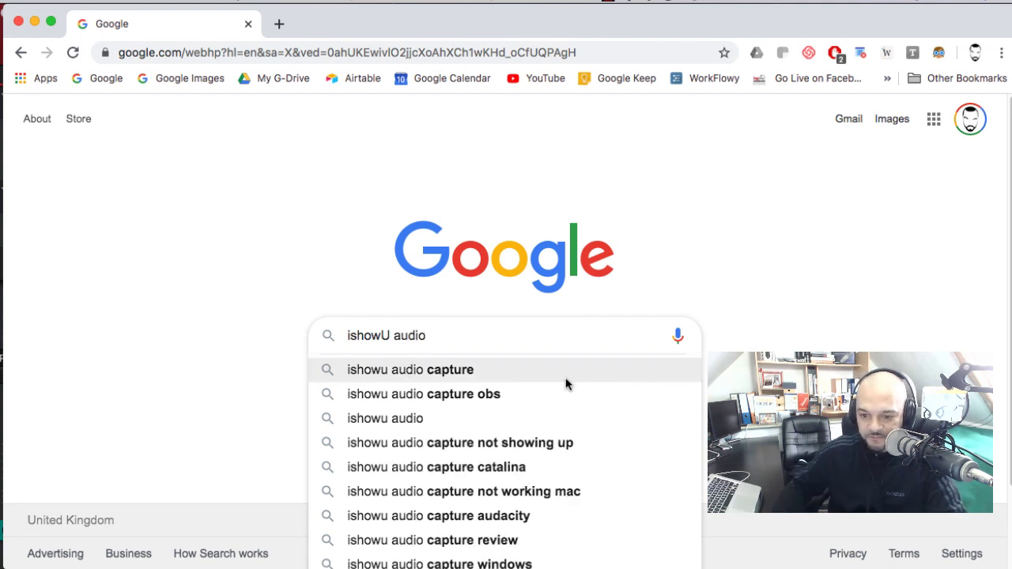
click(540, 370)
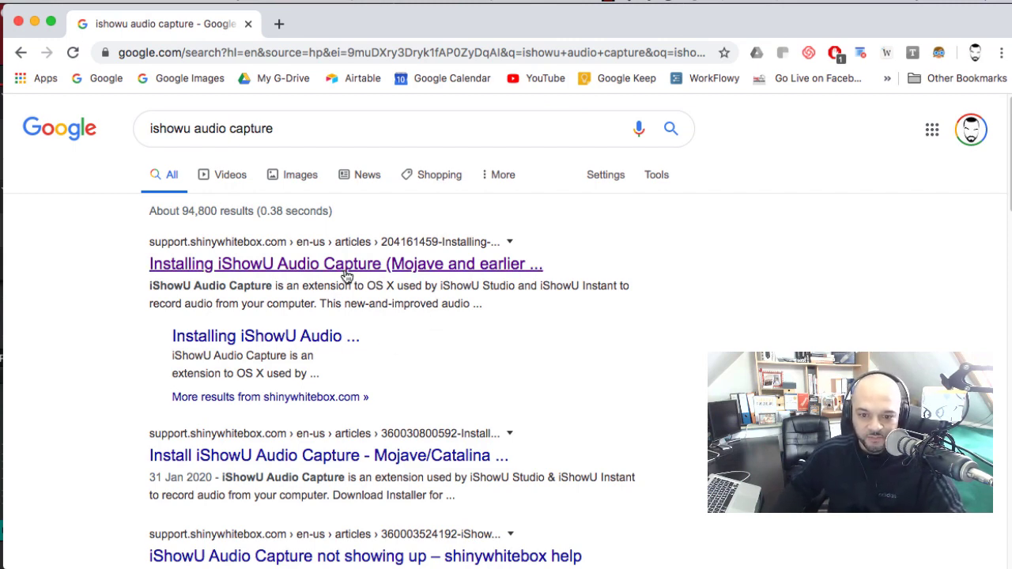
click(262, 271)
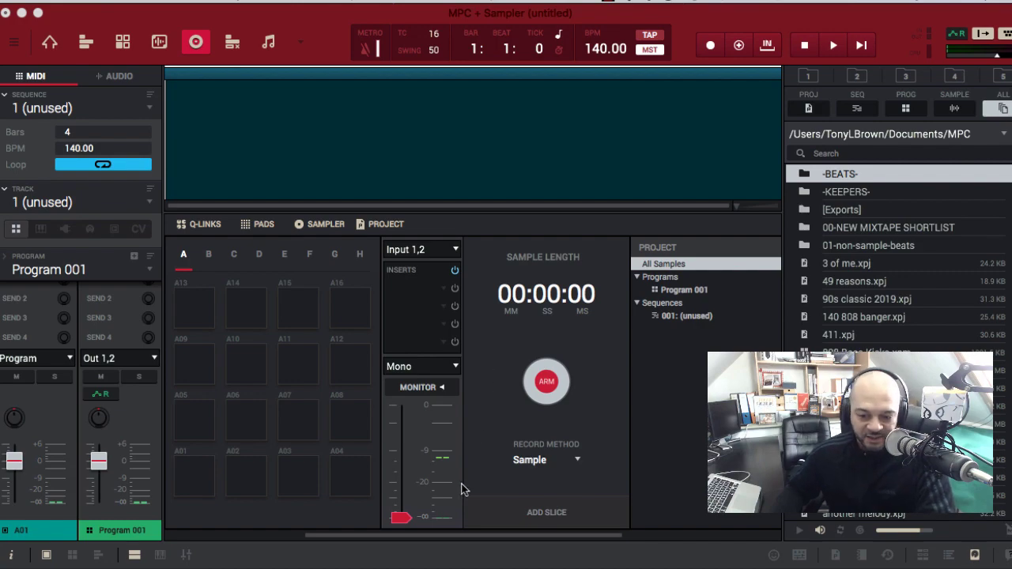
Launch Audio MIDI Setup from Launchpad
click(187, 543)
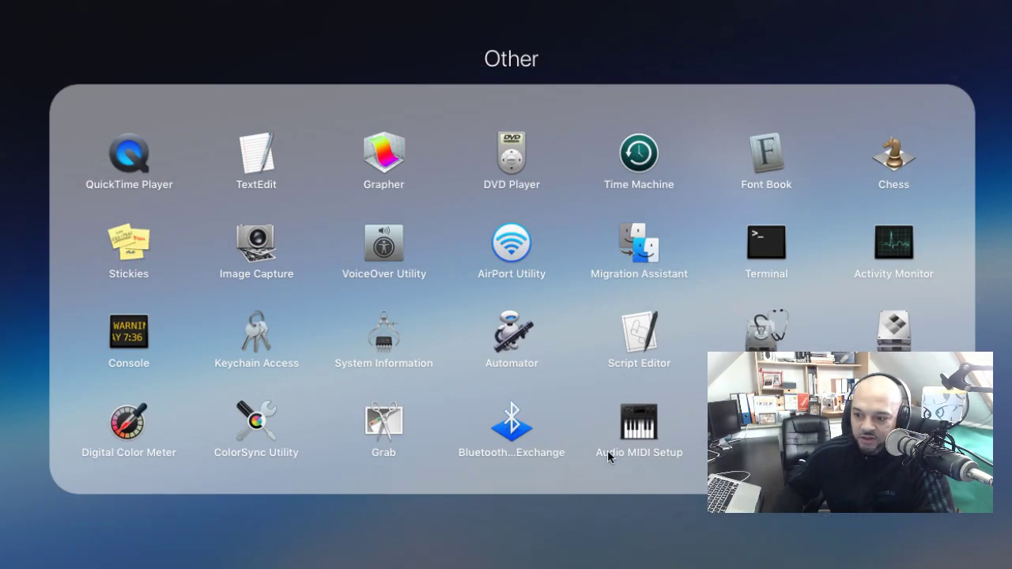
click(638, 422)
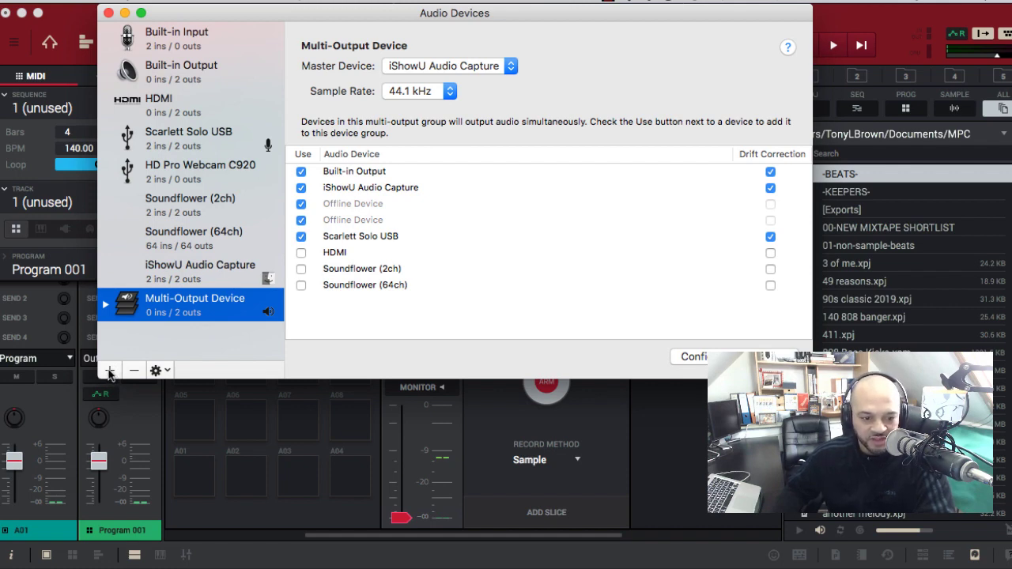
Add a new Multi-Output Device from the + menu in Audio MIDI Setup
click(110, 372)
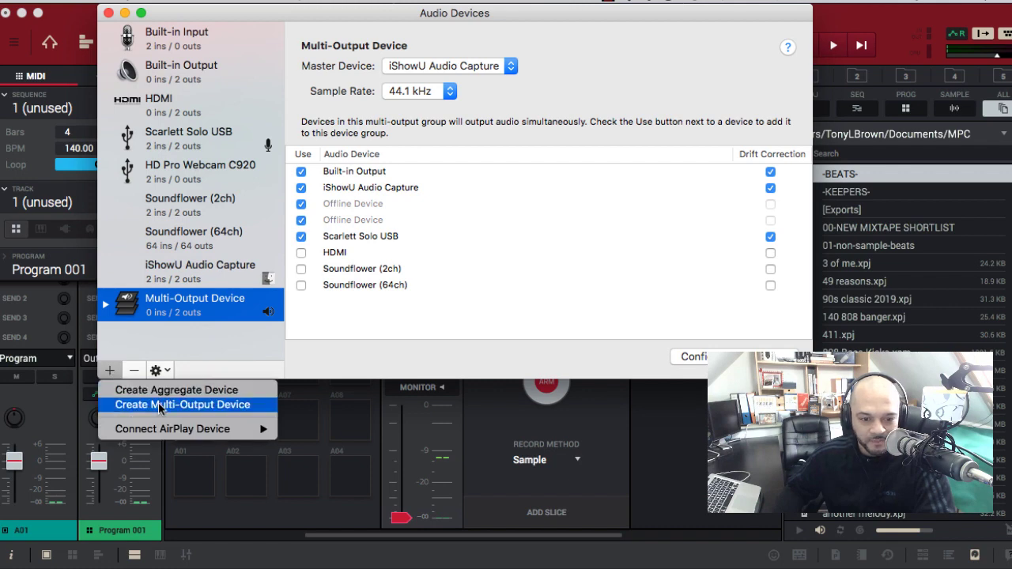
click(227, 407)
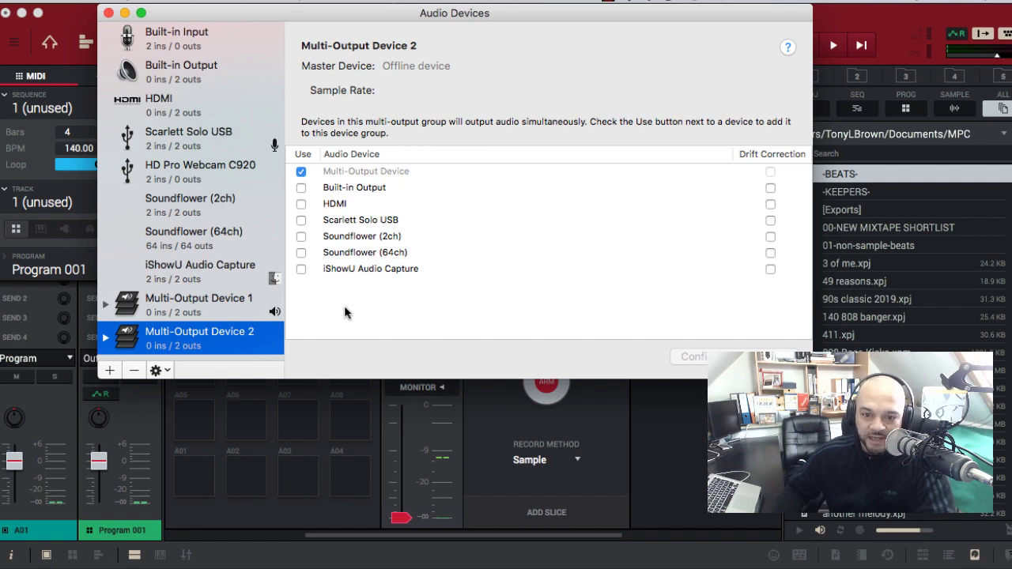
Tick iShowU Audio Capture, Built-in Output and Scarlett Solo USB, with drift correction on iShowU
click(301, 269)
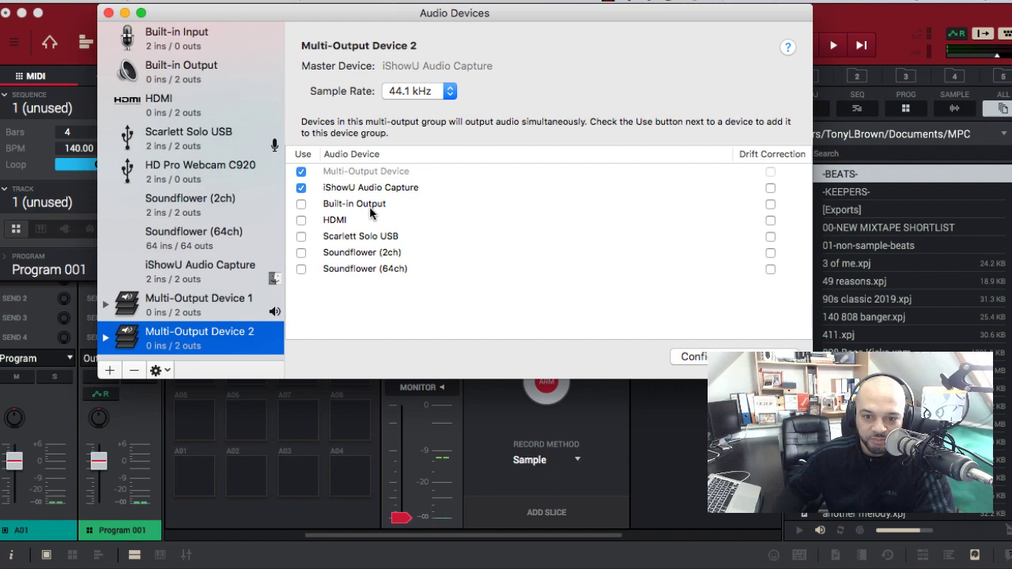
click(301, 204)
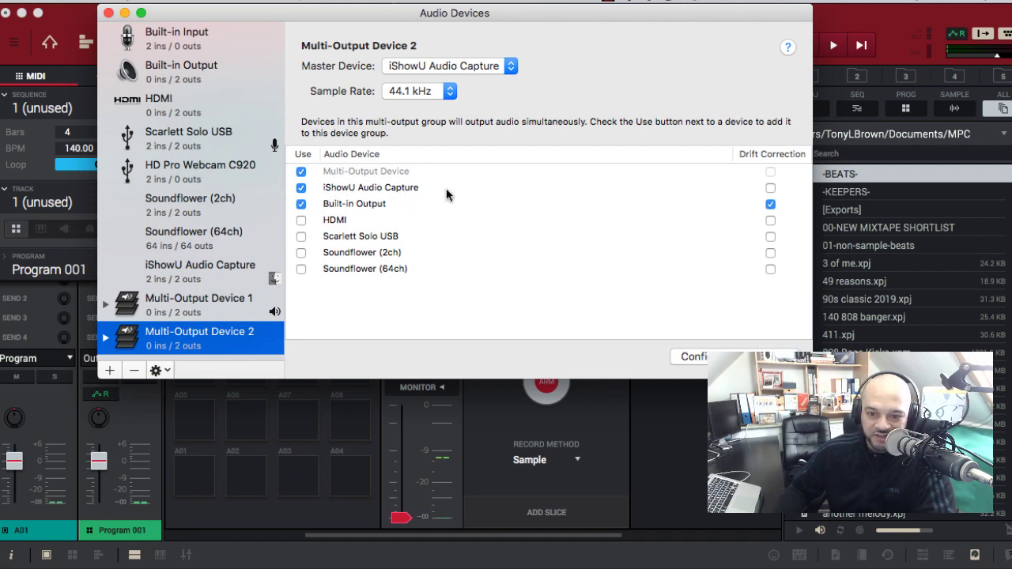
click(770, 188)
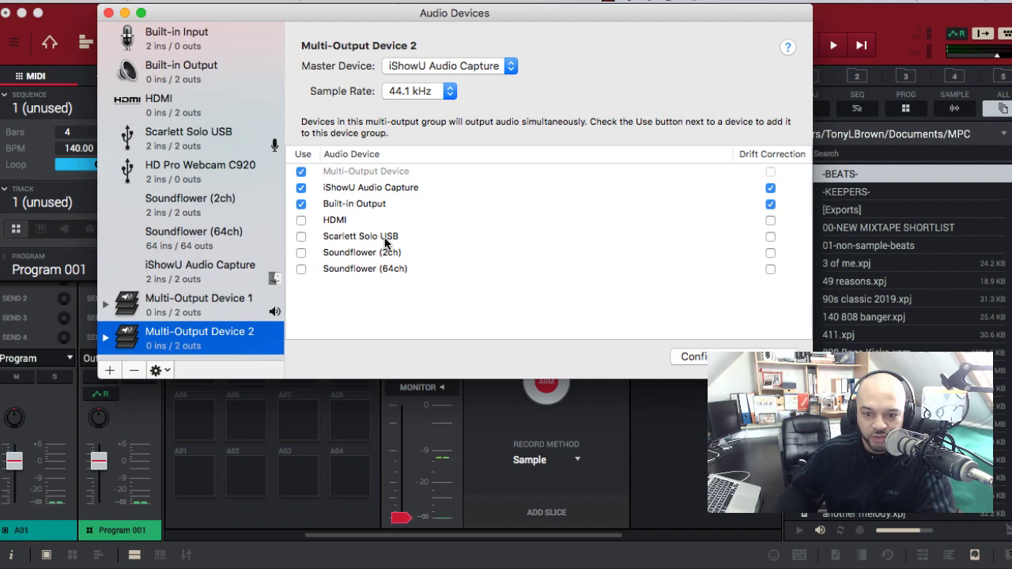
click(301, 236)
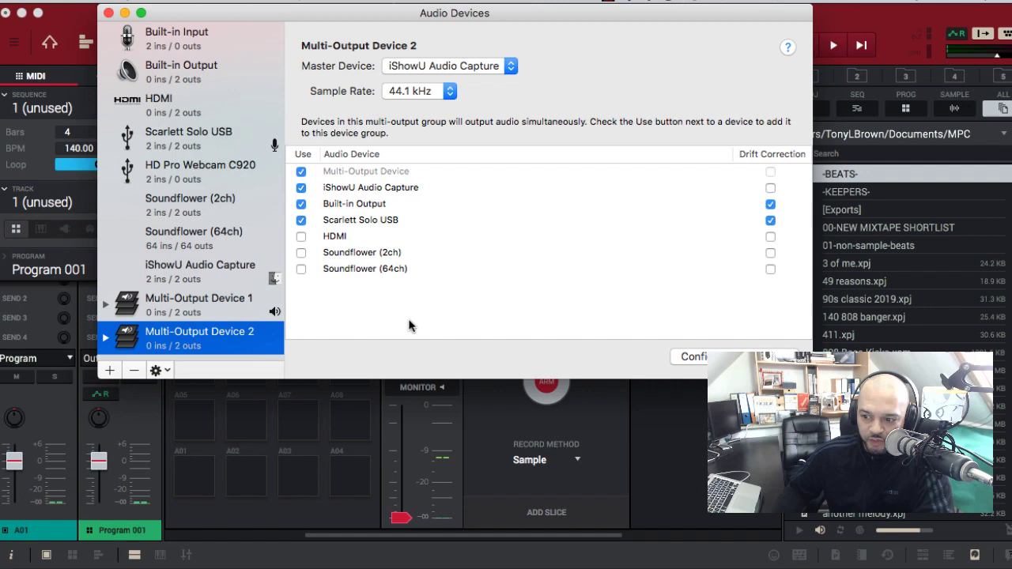
Quit Audio MIDI Setup and set MPC audio input to iShowU Audio Capture, output to Multi-Output Device
key(super+q)
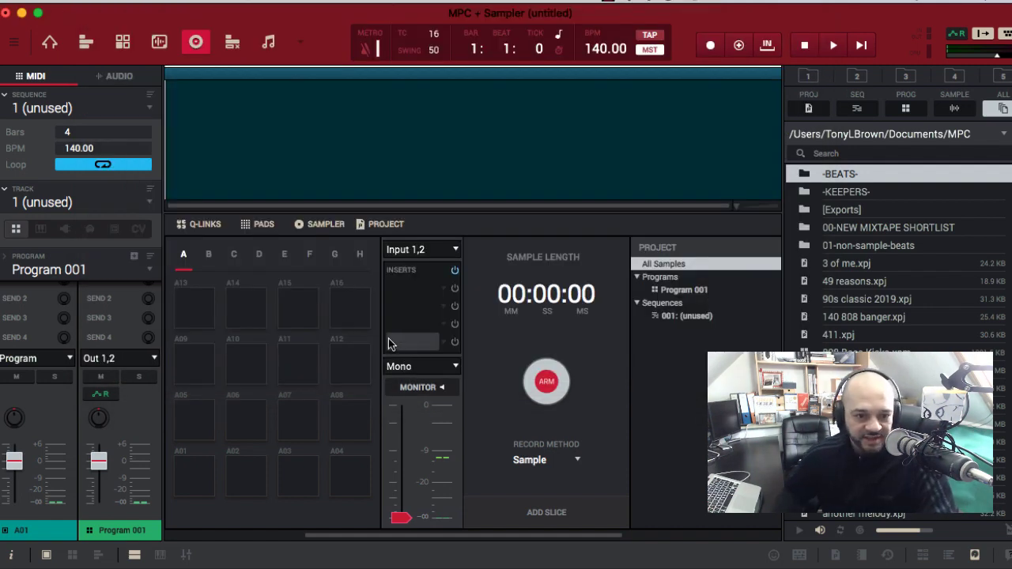
click(56, 3)
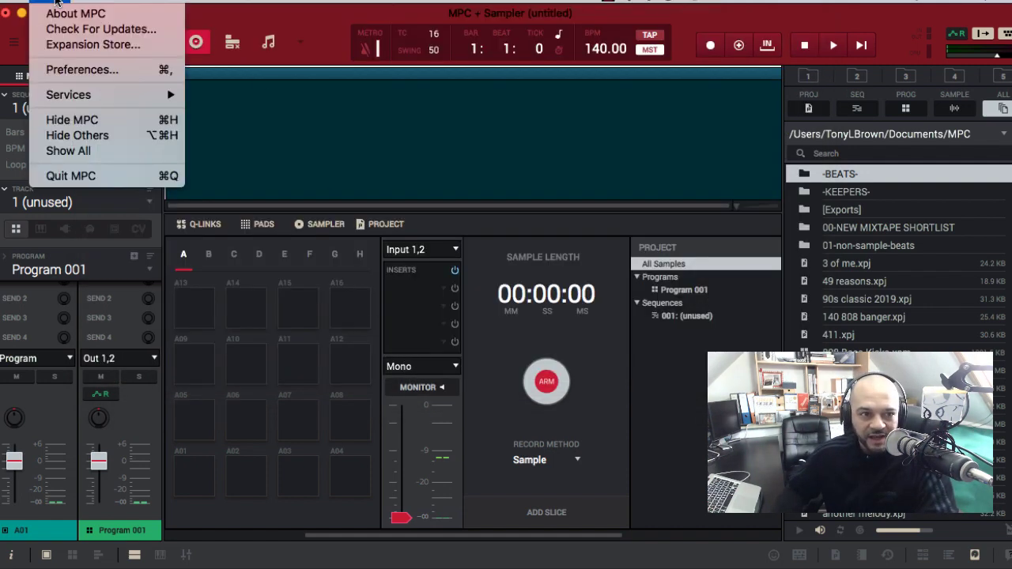
click(79, 71)
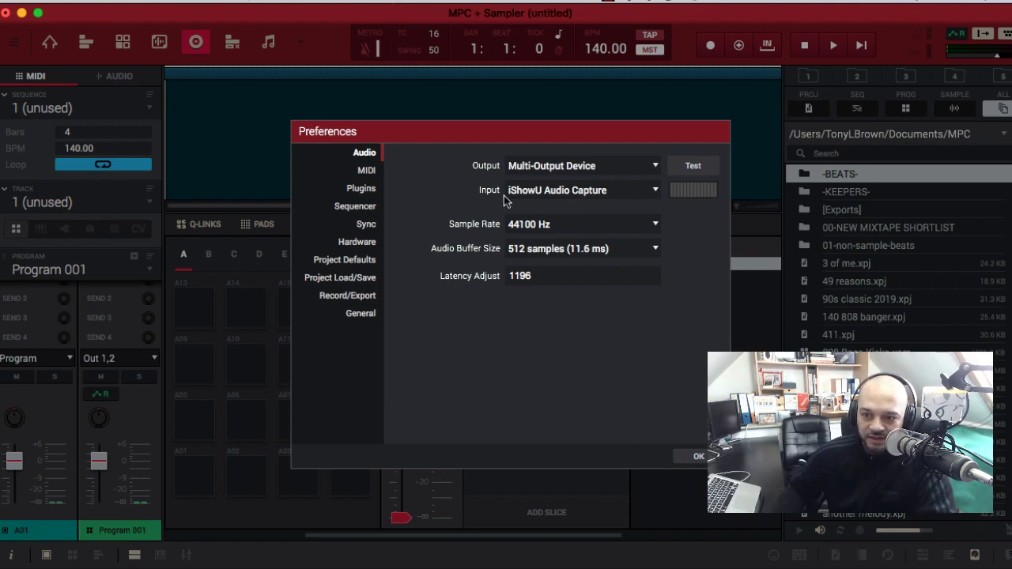
click(623, 192)
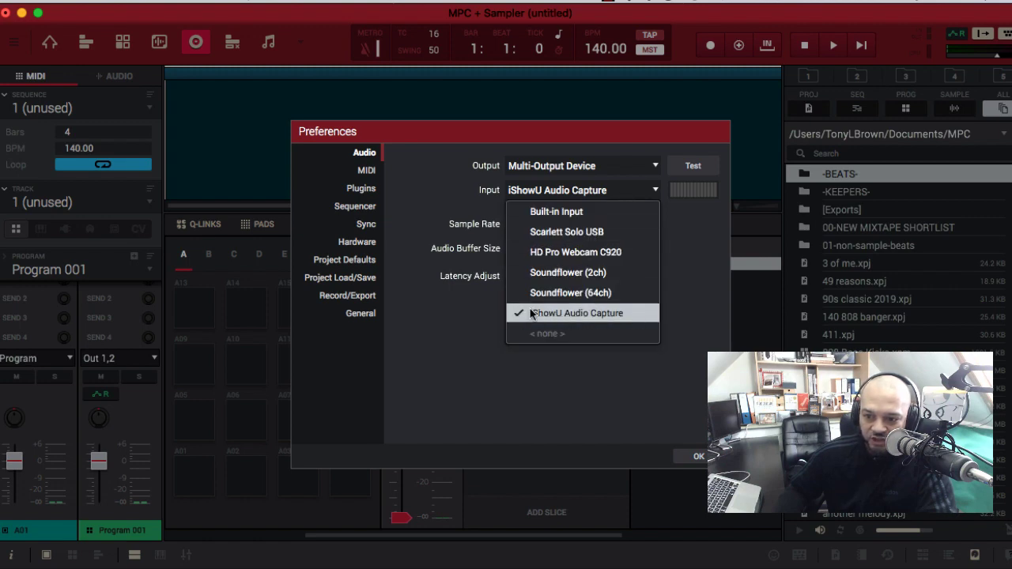
click(610, 316)
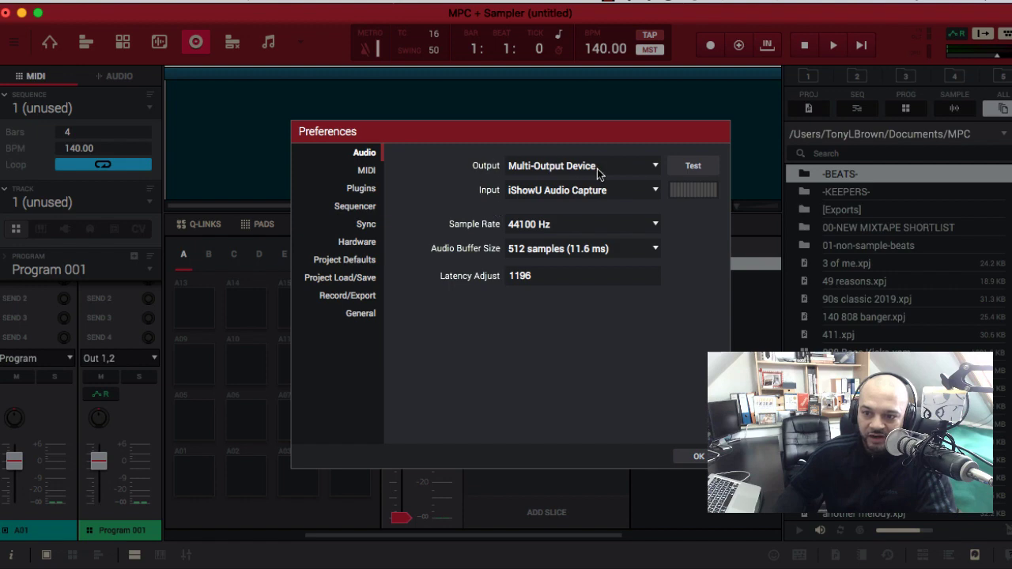
click(640, 168)
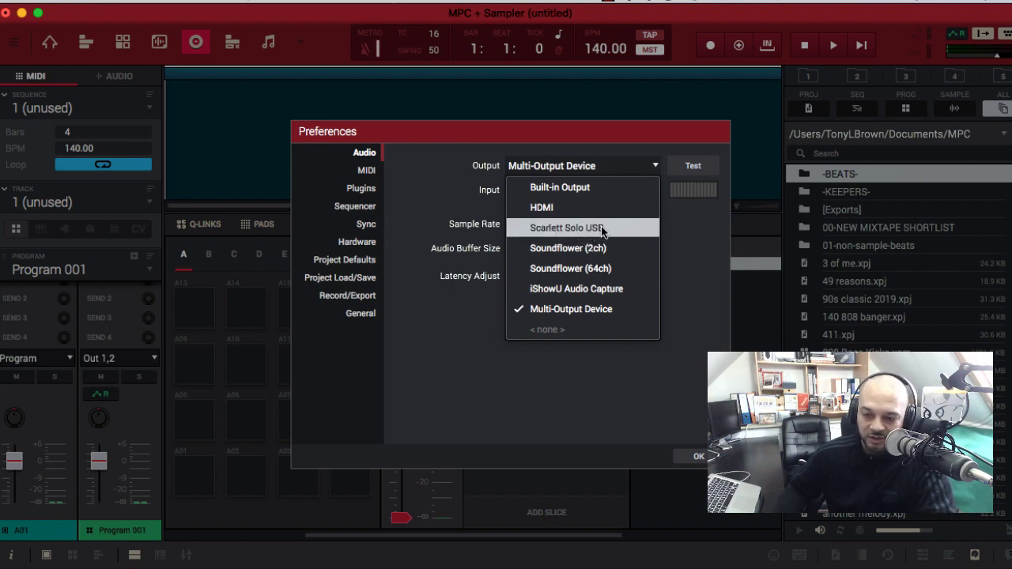
click(599, 312)
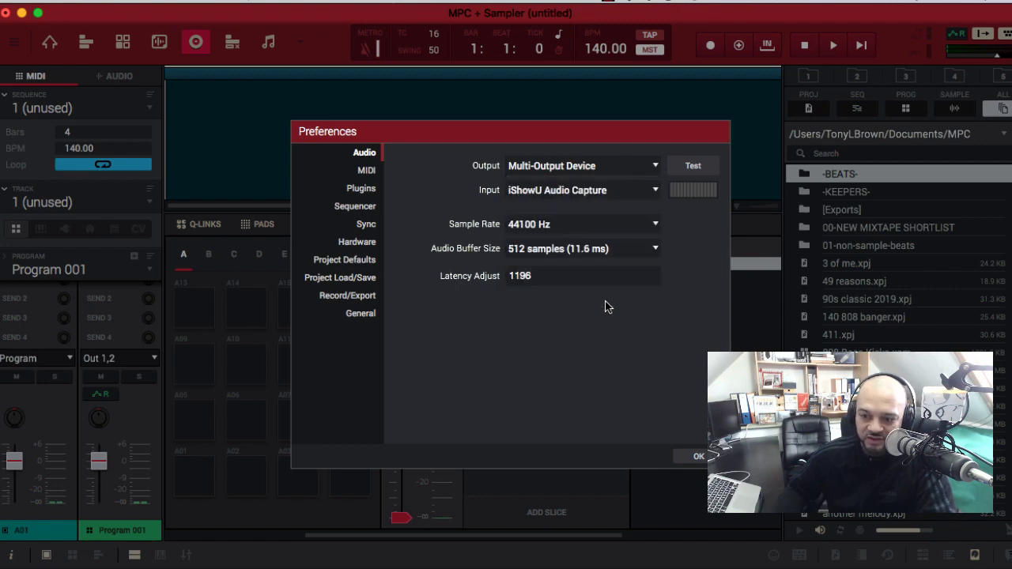
click(699, 457)
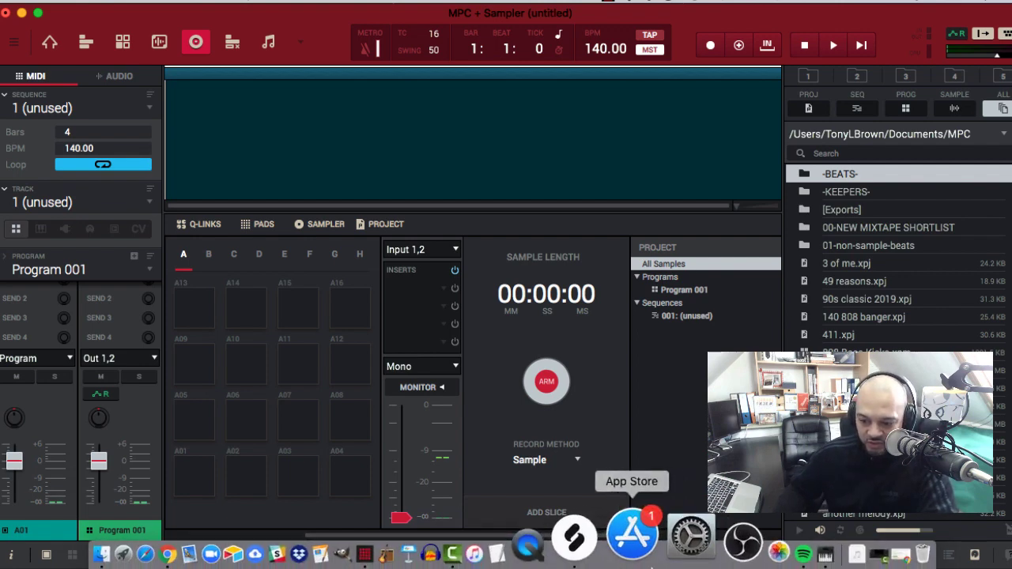
Set macOS Sound output to Multi-Output Device and input to iShowU Audio Capture
click(655, 535)
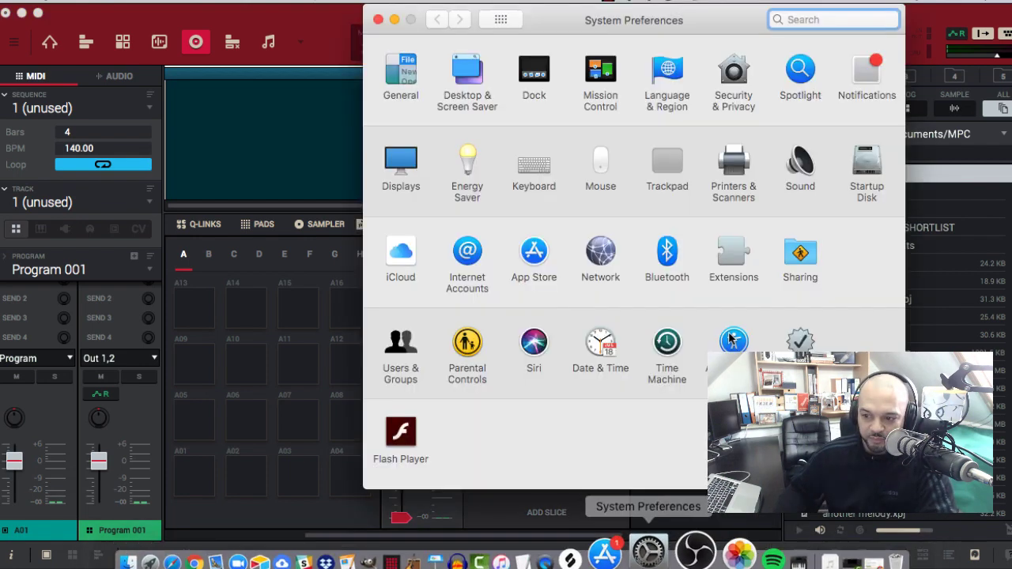
click(798, 174)
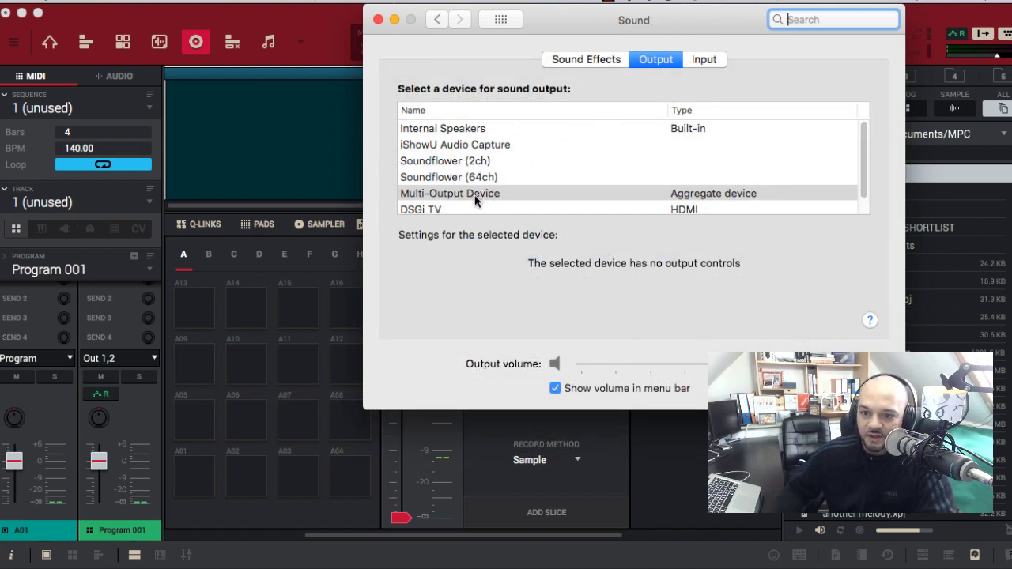
scroll(473, 198, down, 1)
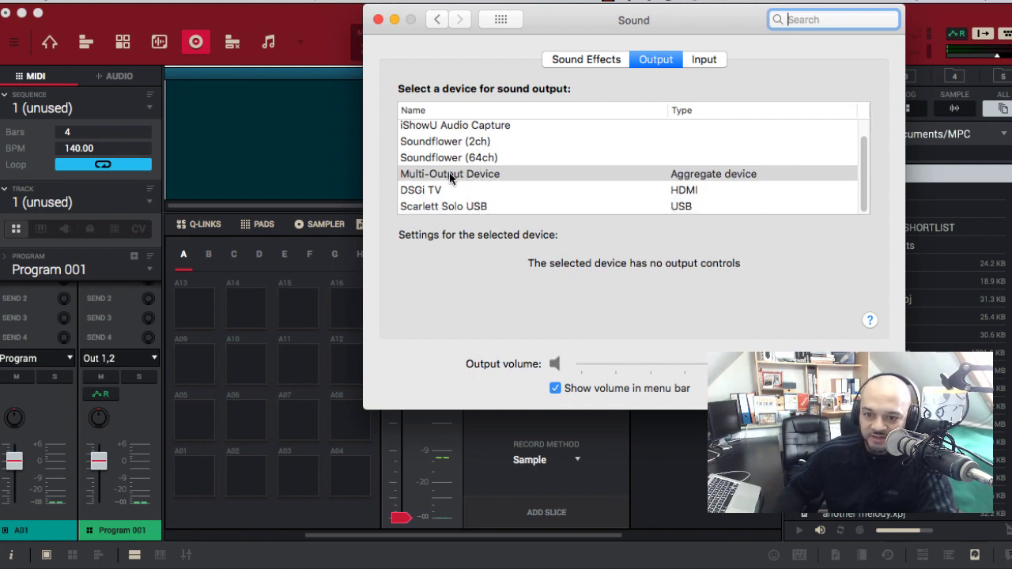
click(482, 178)
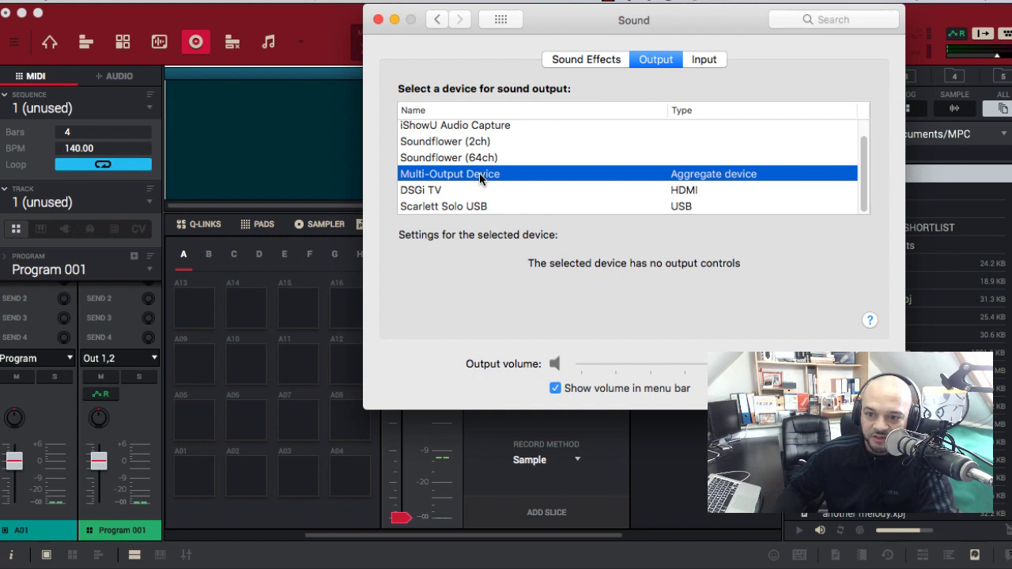
click(706, 61)
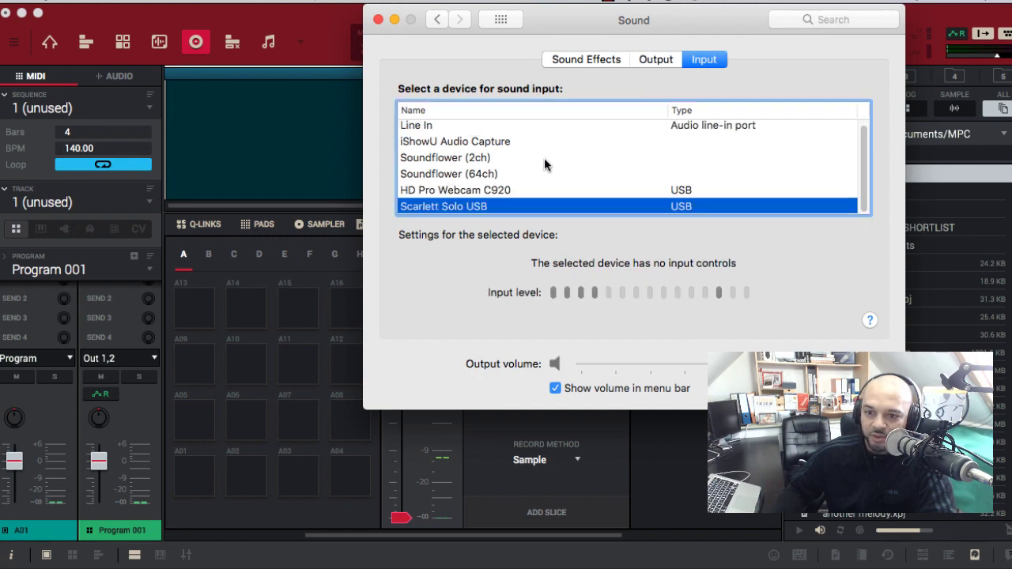
click(447, 147)
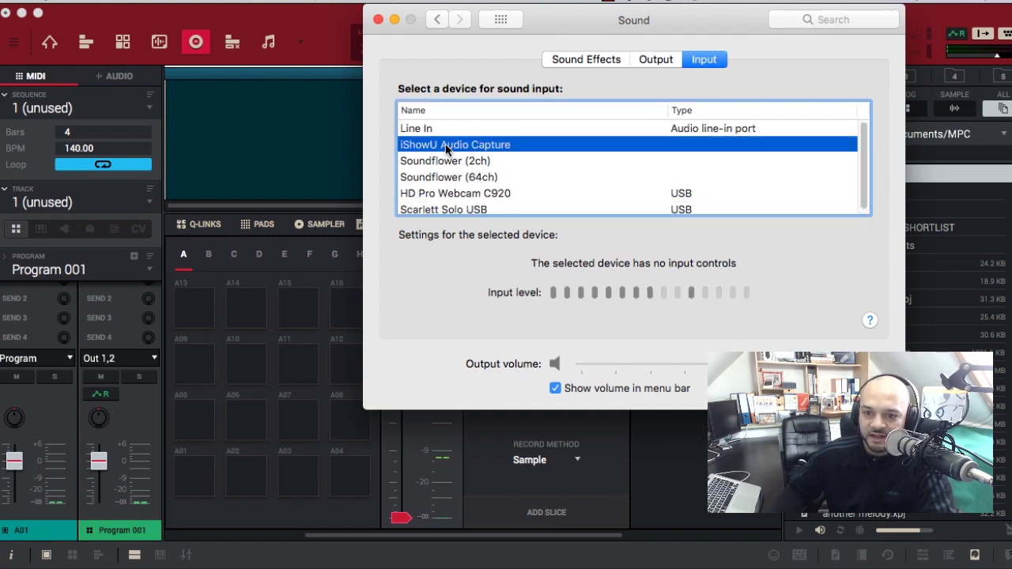
click(379, 20)
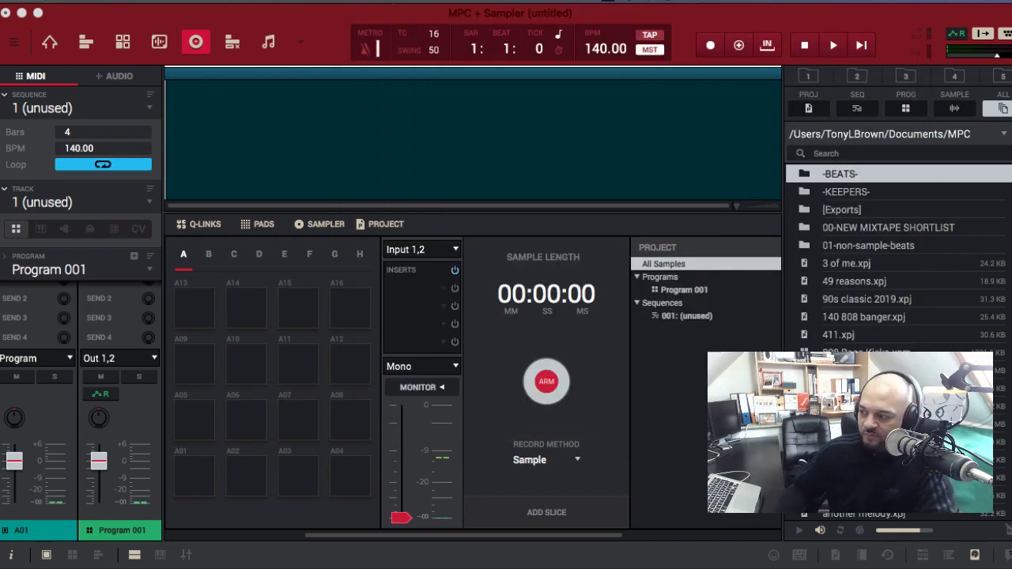
Play the 'How To Sample From YouTube To Akai MPC' video in Chrome, then bring MPC forward
mouse_move(463, 557)
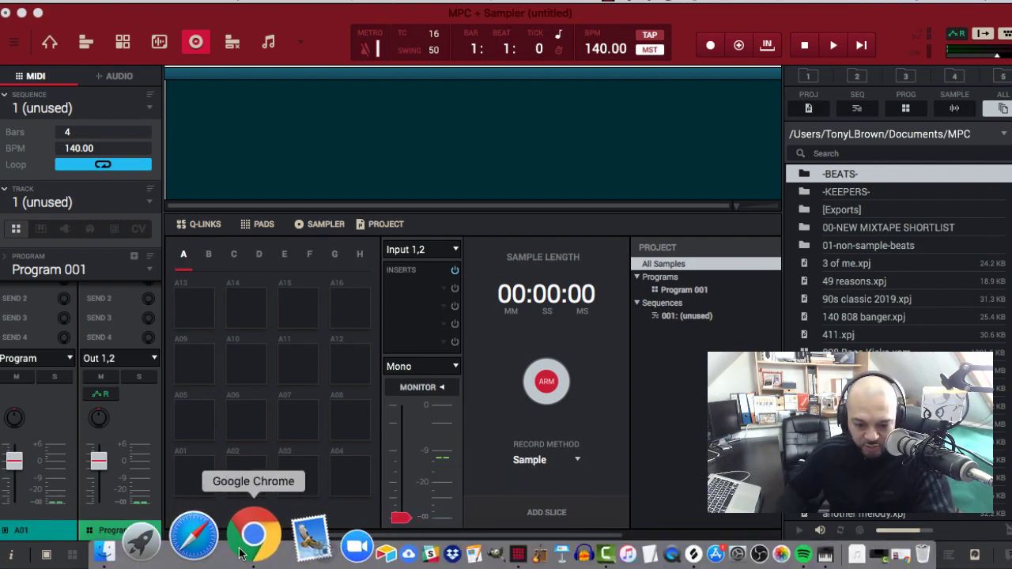
click(246, 545)
drag(736, 79, 762, 5)
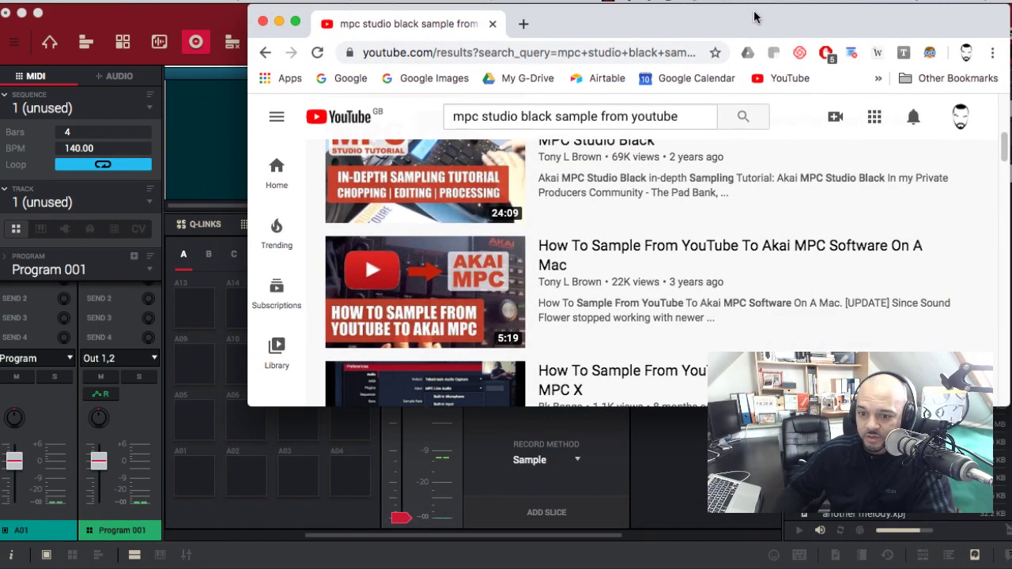
click(466, 290)
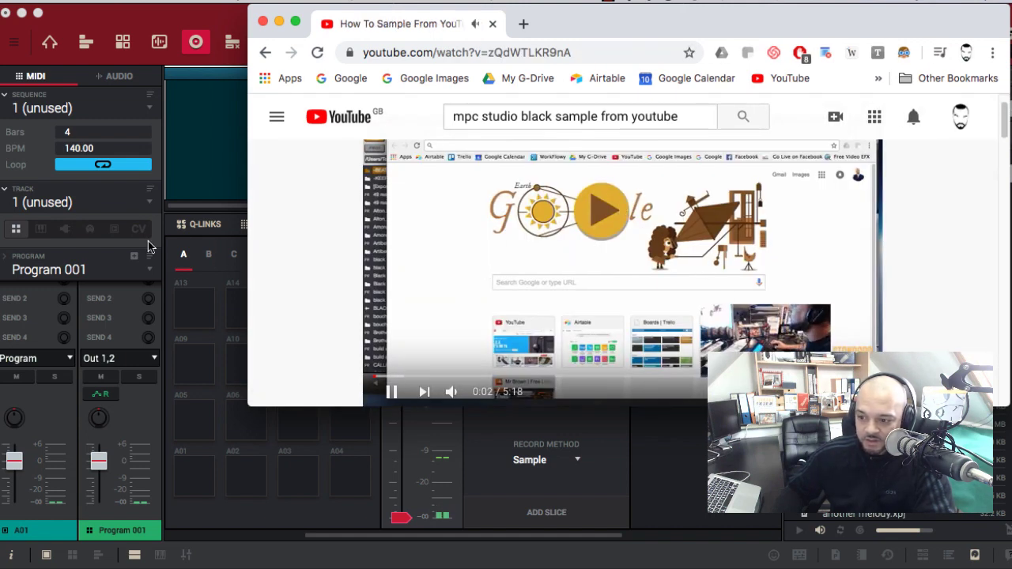
drag(248, 262, 420, 262)
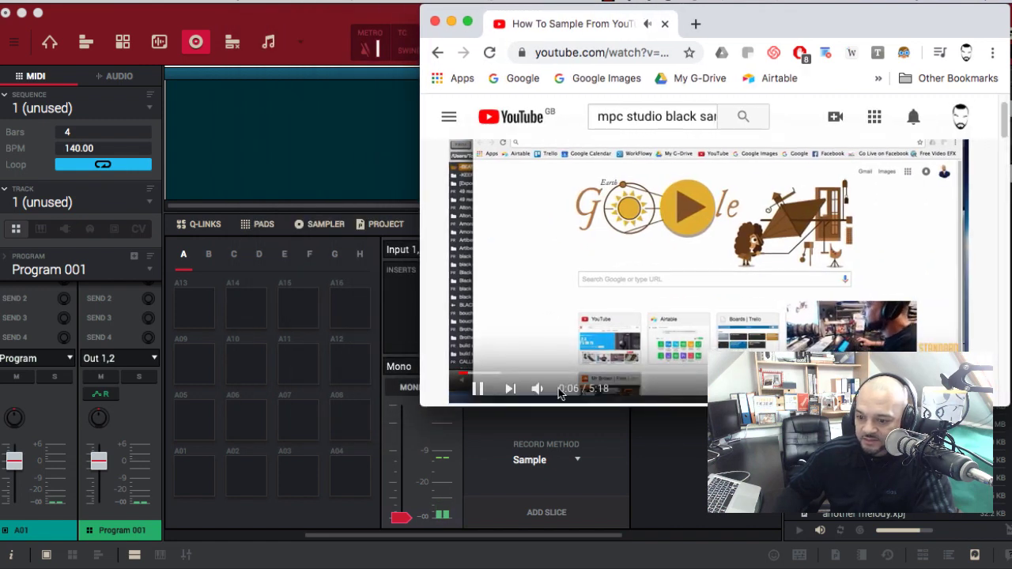
mouse_move(538, 388)
click(583, 494)
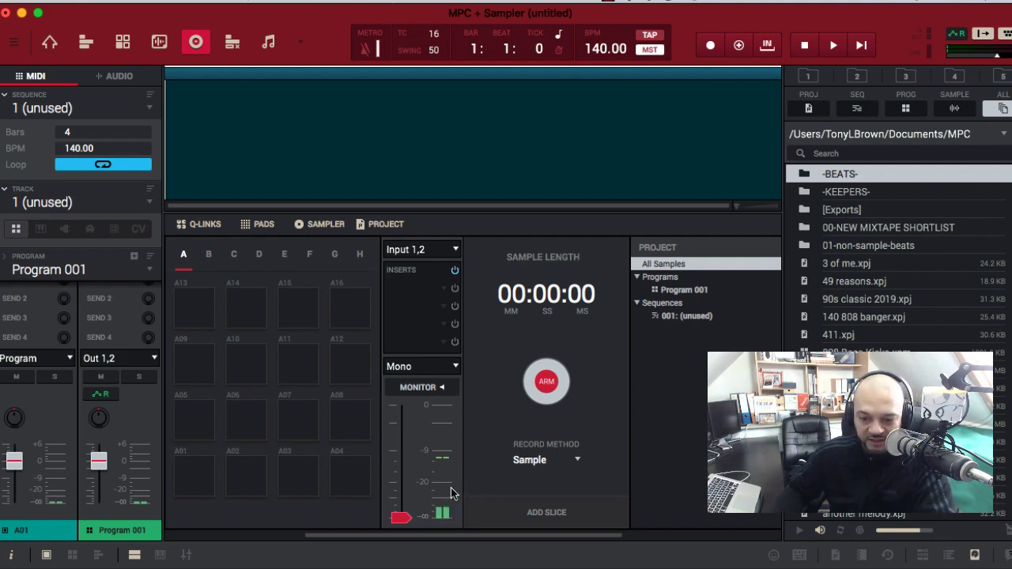
Record the playing YouTube audio and keep it as New Sample for editing
click(547, 382)
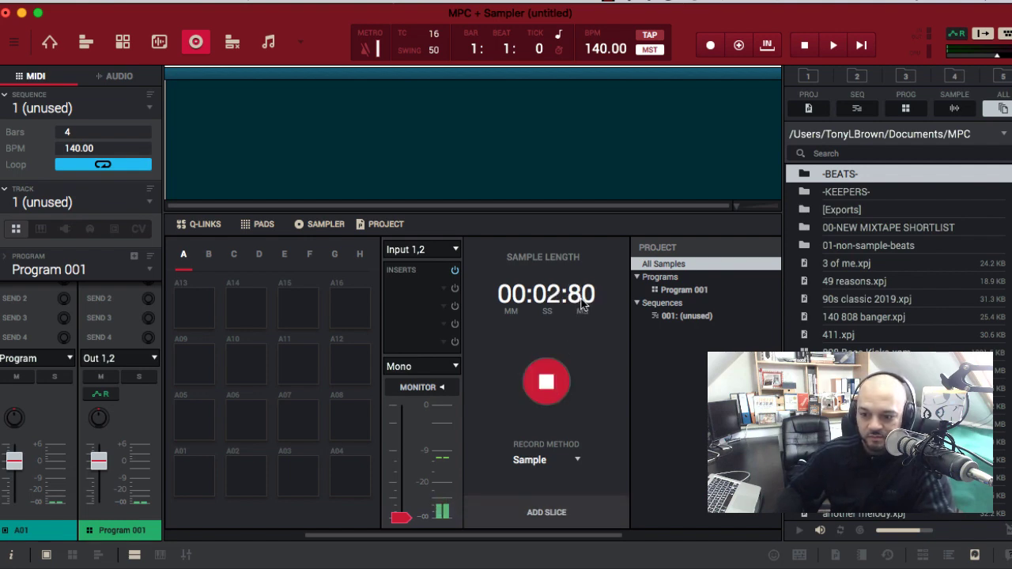
click(546, 384)
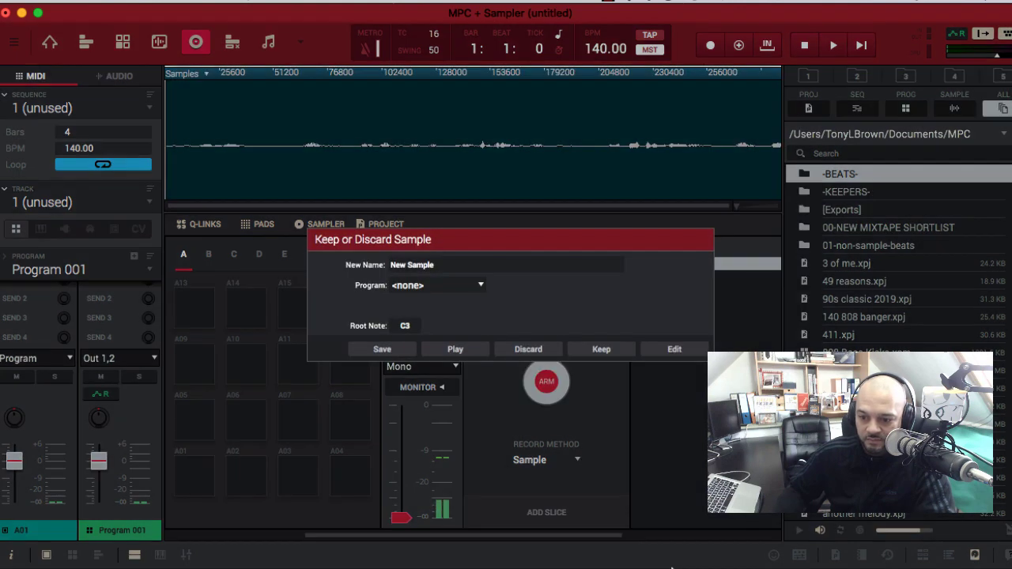
click(671, 350)
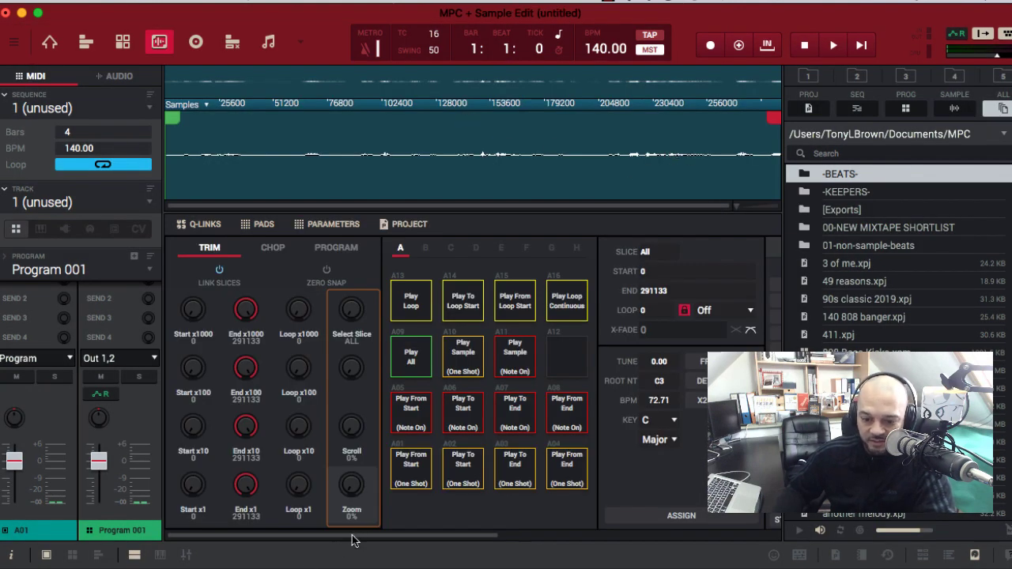
Normalize New Sample in Sample Edit to full level
drag(350, 538, 544, 518)
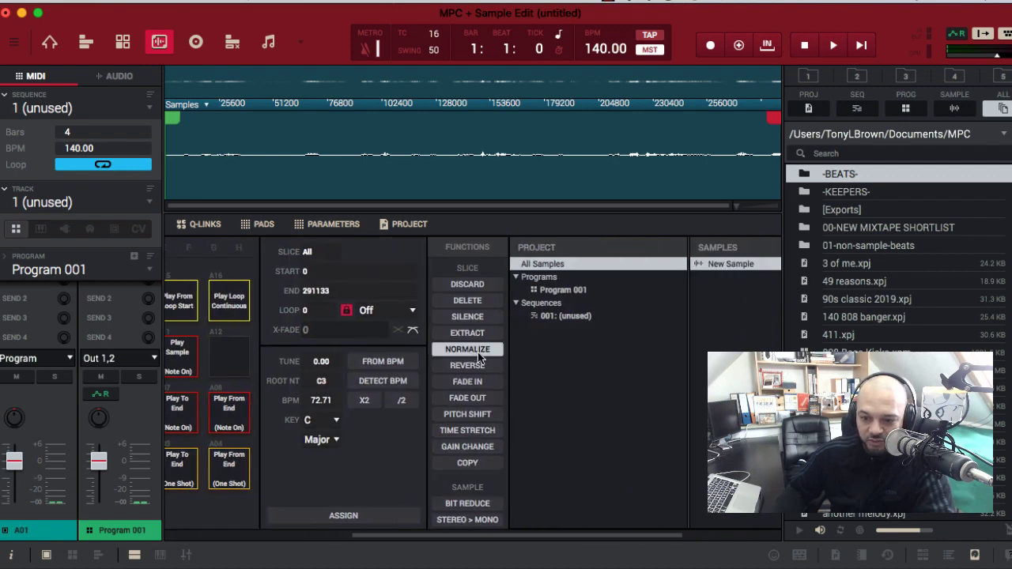
click(468, 349)
click(610, 369)
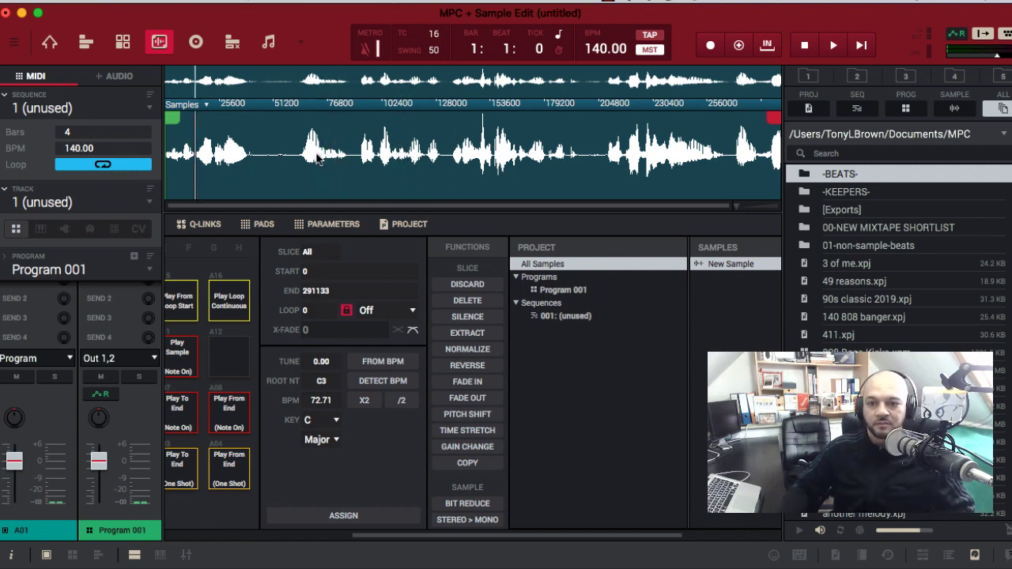
scroll(342, 521, left, 10)
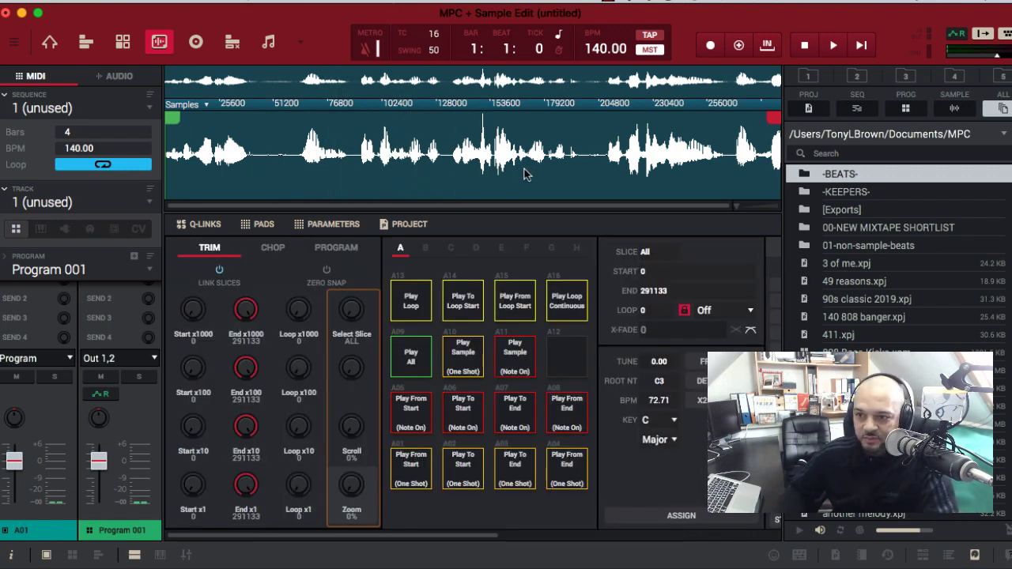